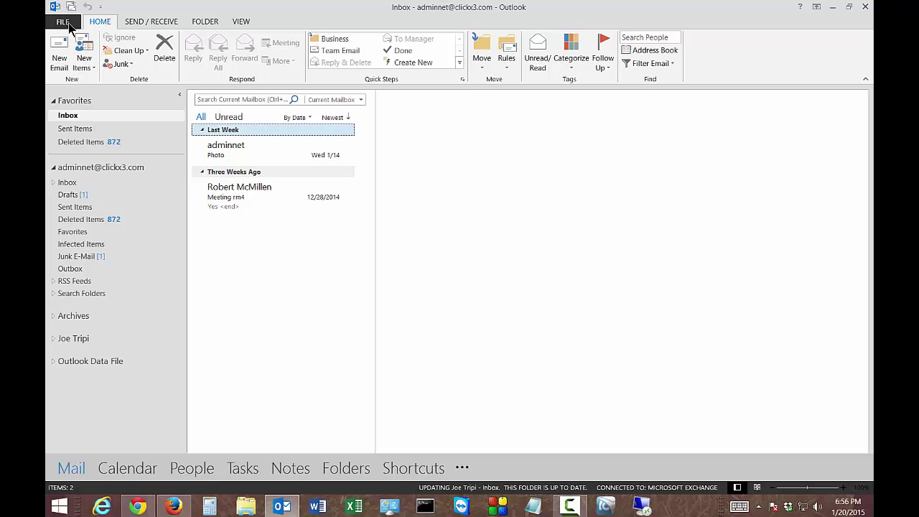
Go to File > Options and bring up the Mail settings page.
left_click(70, 27)
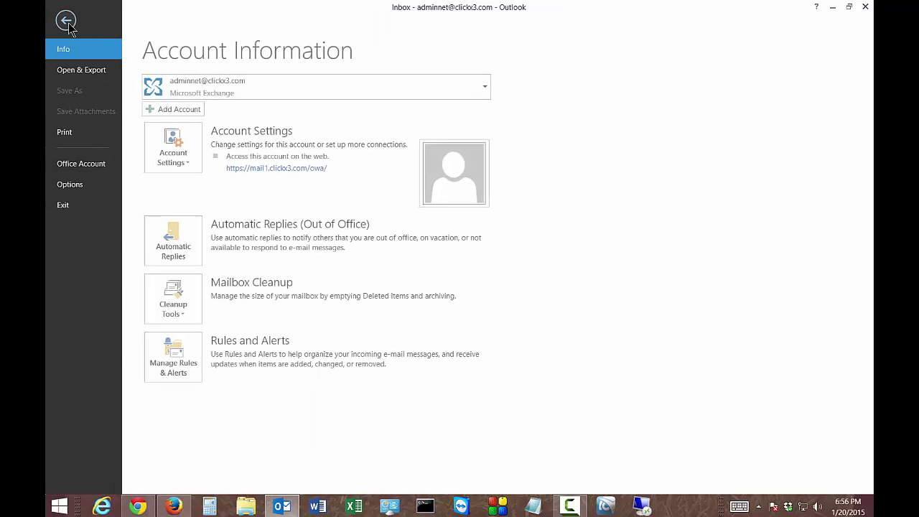
left_click(68, 184)
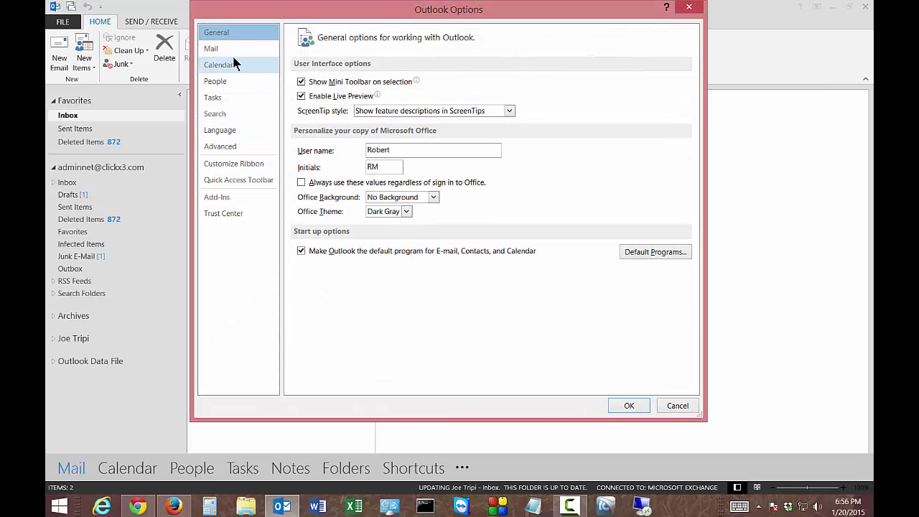
left_click(237, 55)
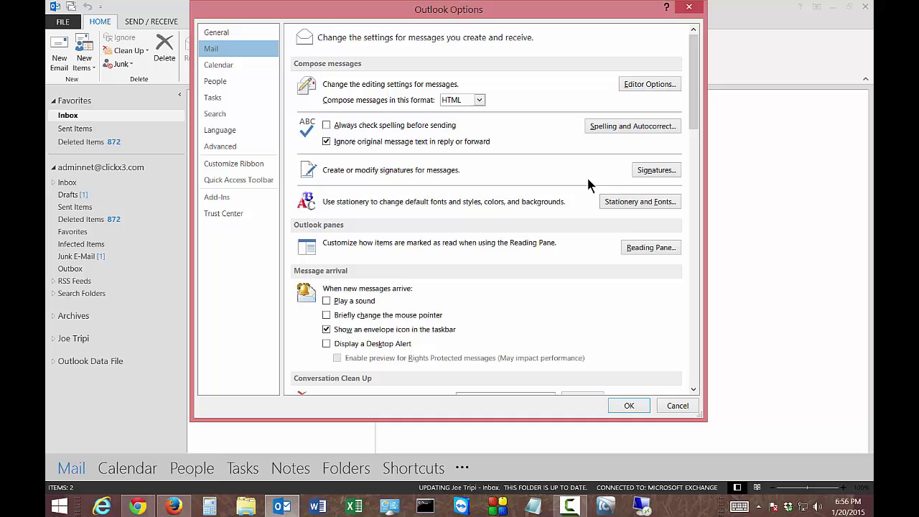
In Signatures and Stationery, add a new blank signature named 'Test'.
left_click(647, 171)
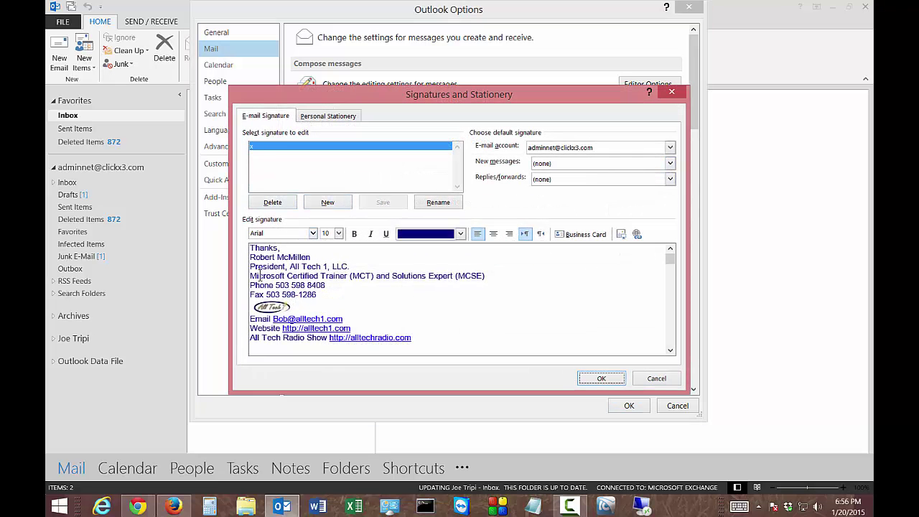
left_click(323, 203)
type("Te")
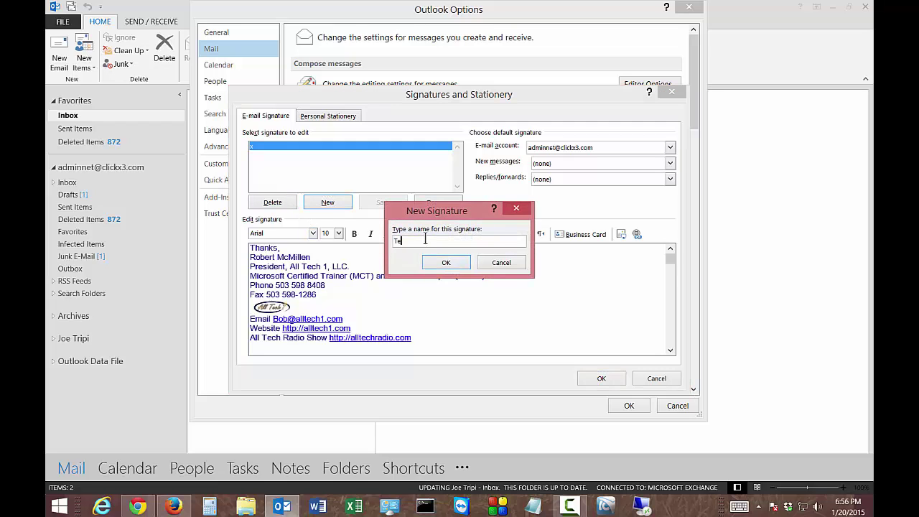
type("st")
key("Return")
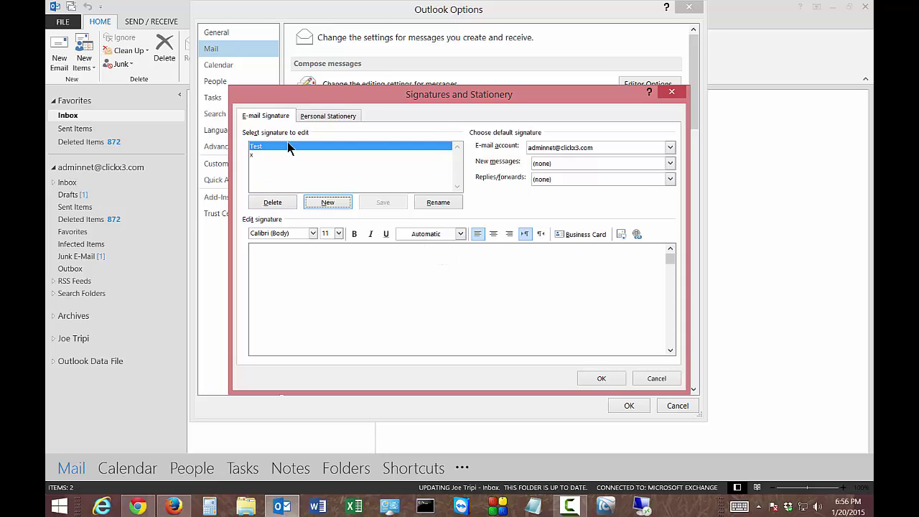
Type 'Sincerely,', 'Robert McMillen' and 'Tech Publishing' as separate lines of the Test signature.
left_click(264, 263)
type("Sincerely,")
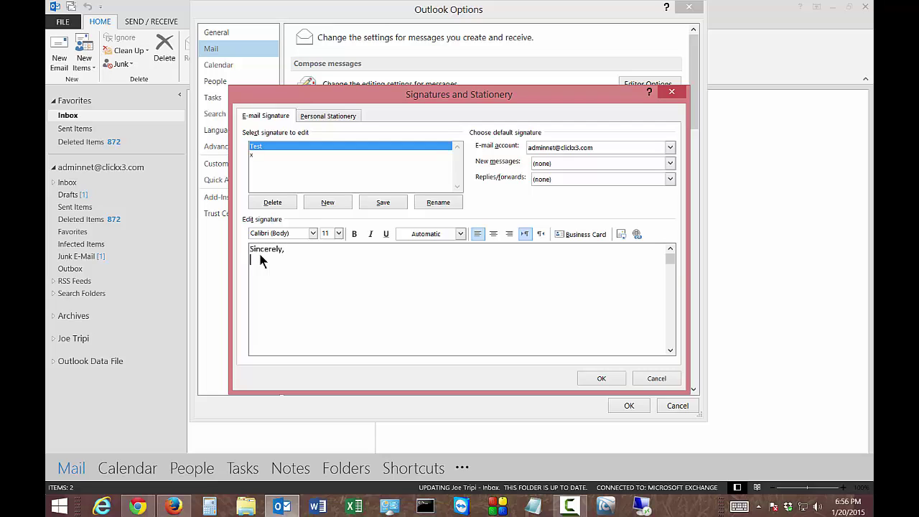
type("Ro")
type("bert McMi")
type("llen")
key("Return")
type("t McMillen Tech P")
type("ublishing")
Set all three signature lines to font size 22.
left_click_drag(310, 271, 244, 249)
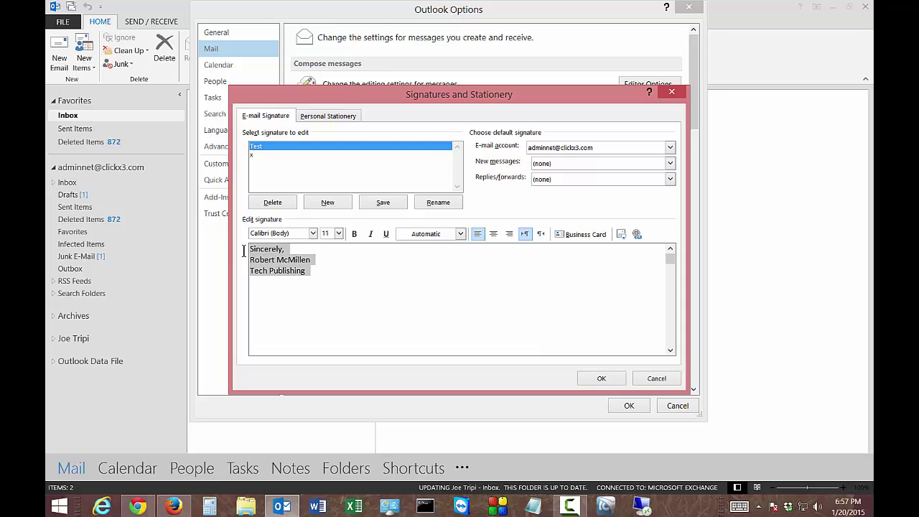
left_click(338, 234)
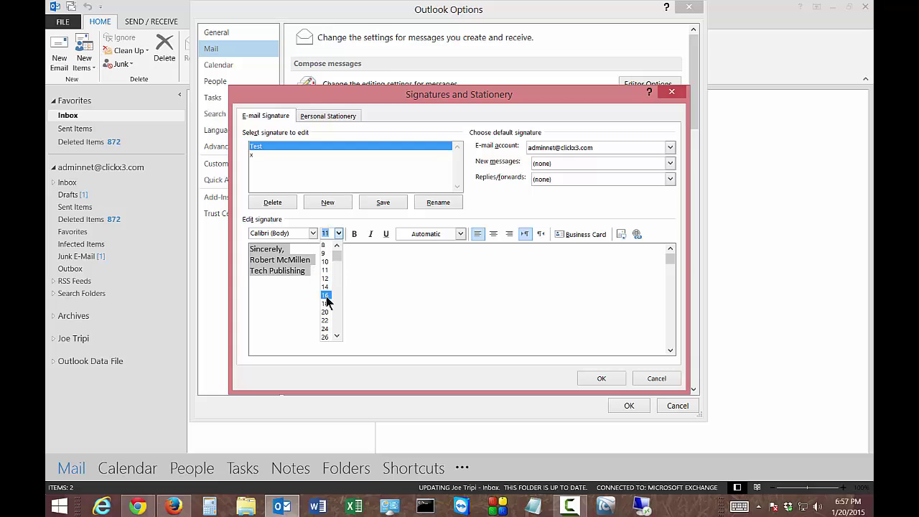
left_click(325, 320)
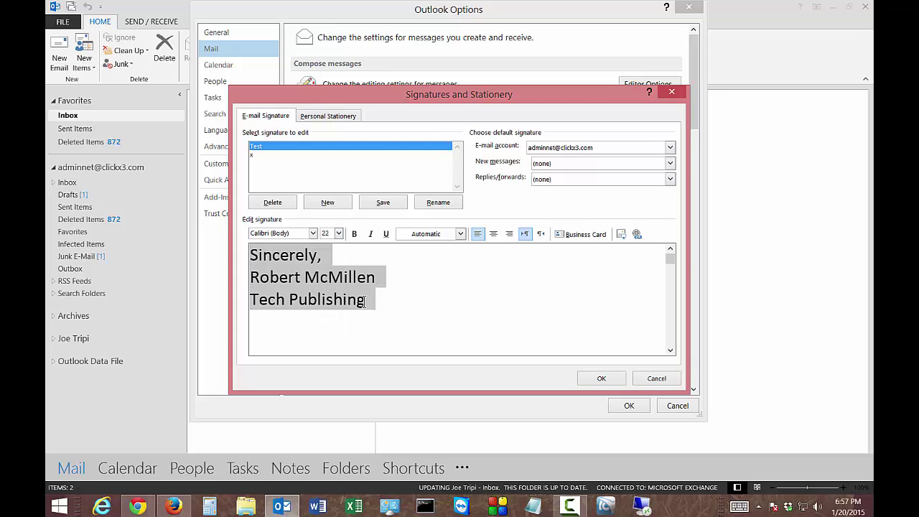
Change the 'Sincerely,' line to the Arial Black font.
triple_click(429, 283)
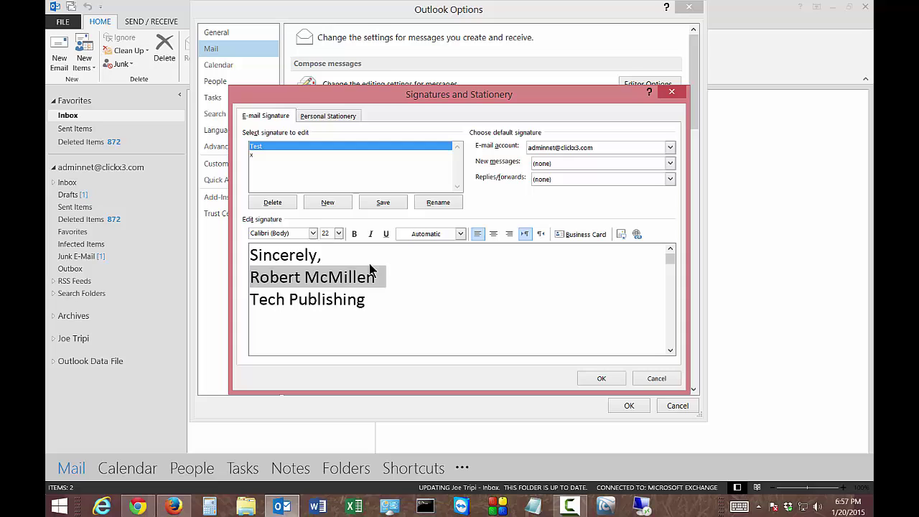
triple_click(370, 260)
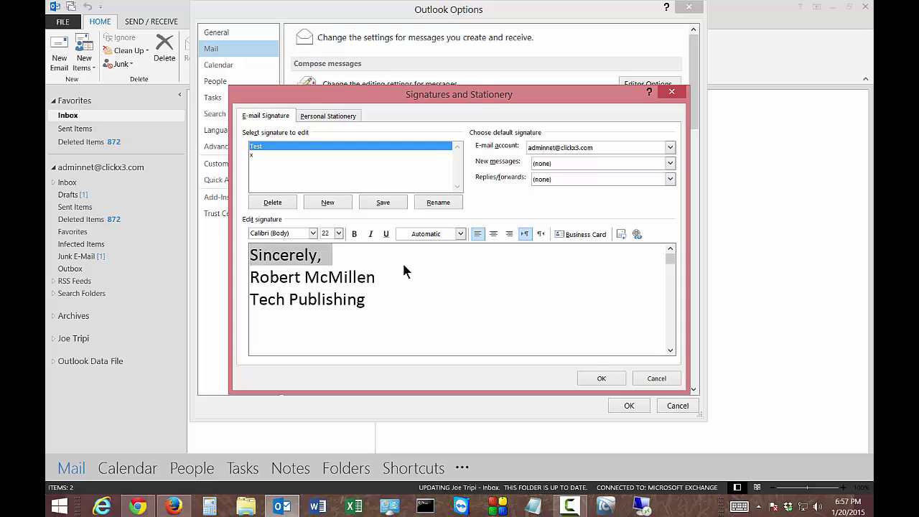
left_click(339, 257)
triple_click(350, 259)
left_click(313, 233)
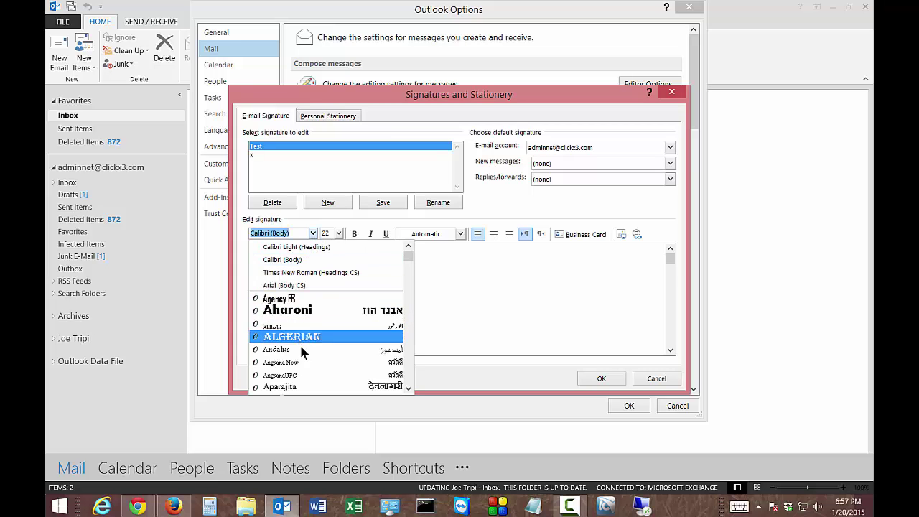
scroll(298, 370, "down", 1)
scroll(298, 370, "down", 1)
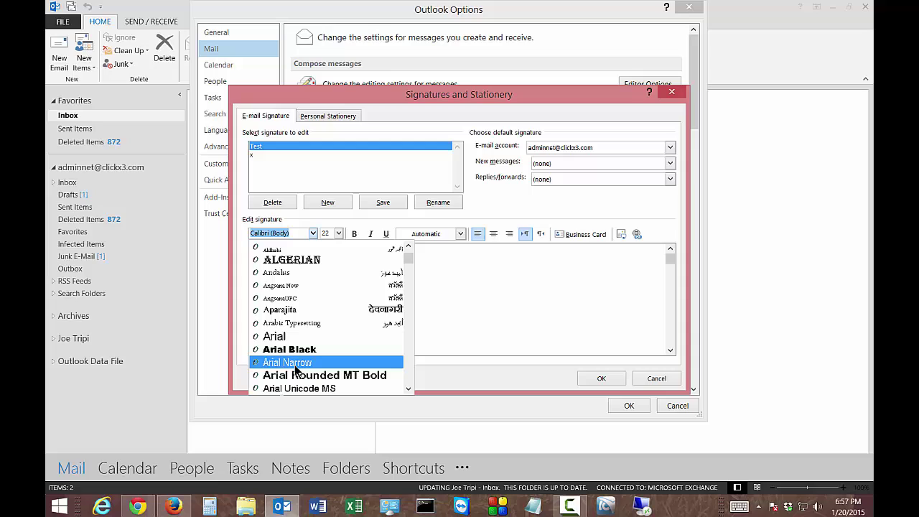
left_click(292, 350)
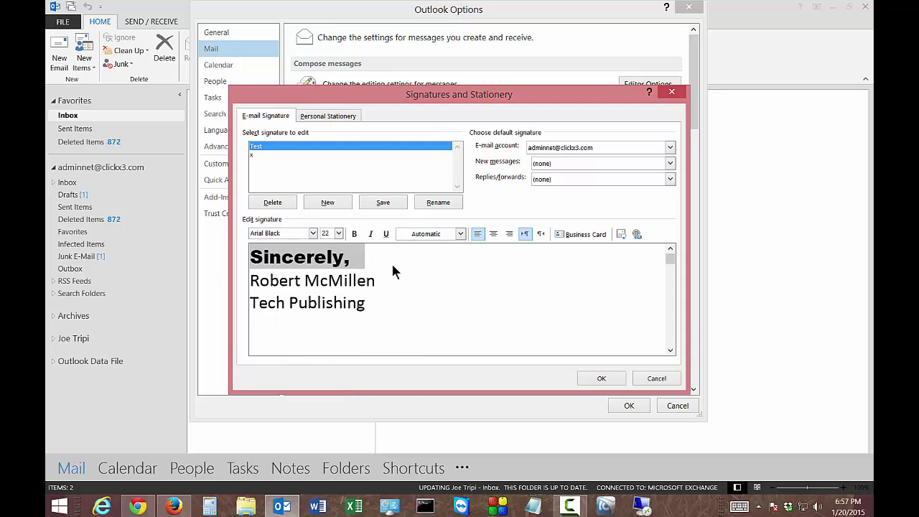
left_click(363, 257)
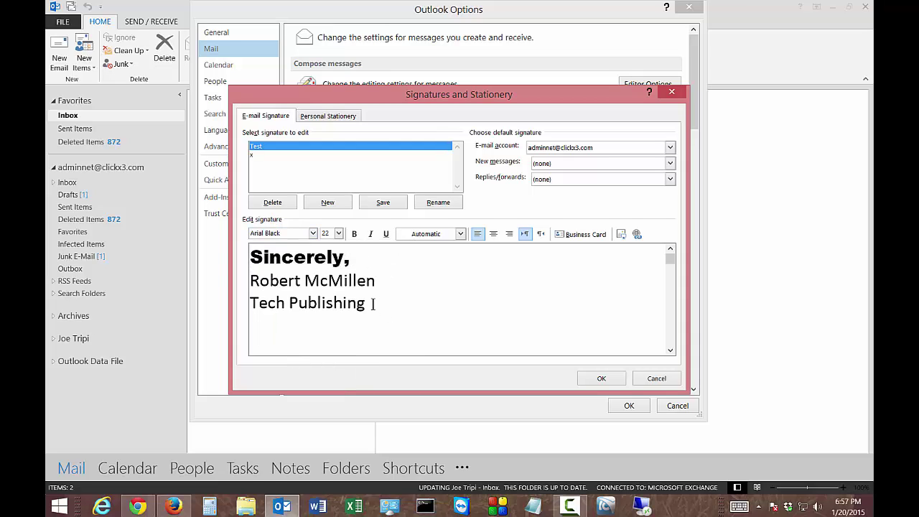
Set the 'Tech Publishing' line in the Aharoni font.
left_click_drag(373, 304, 250, 303)
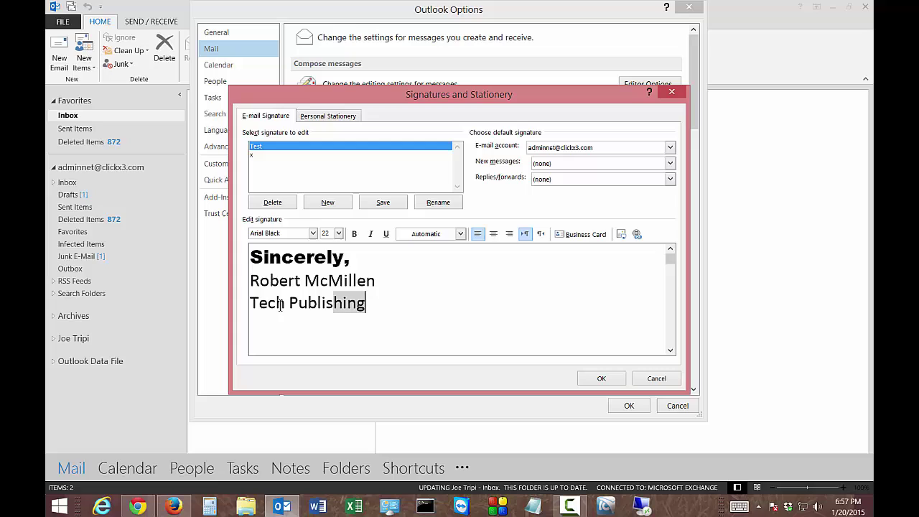
left_click(314, 235)
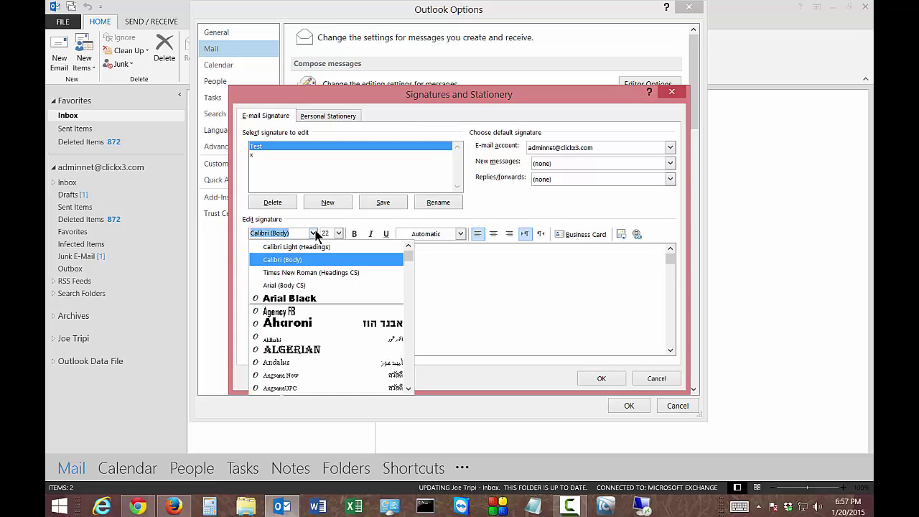
left_click(322, 325)
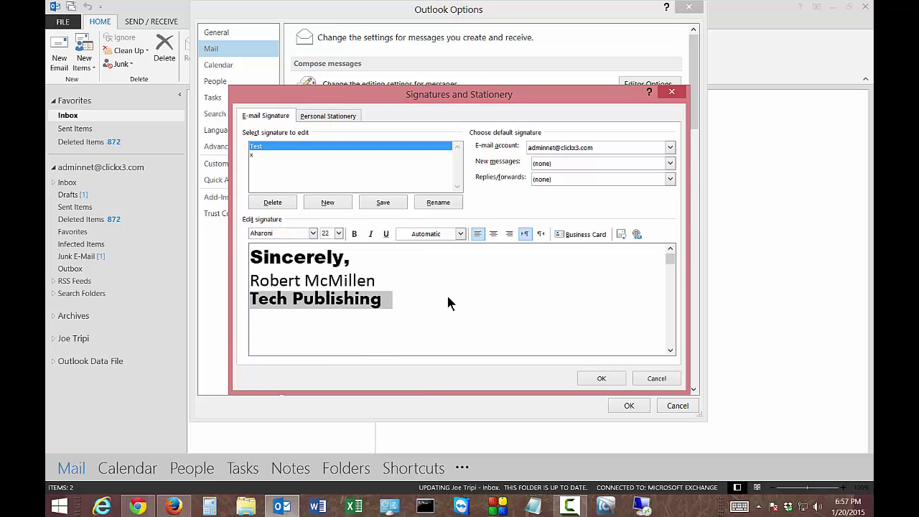
left_click(393, 297)
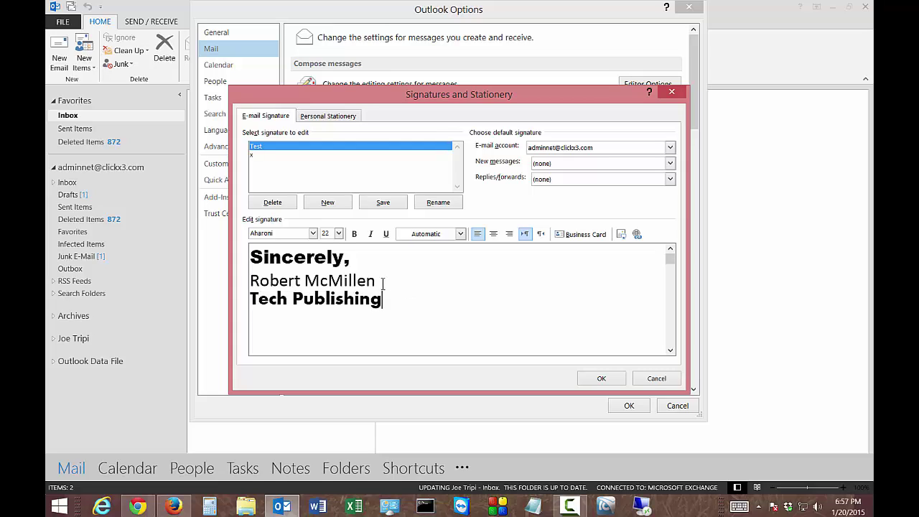
Make 'Robert McMillen' bold and italic, leaving it without underline.
left_click_drag(385, 280, 252, 281)
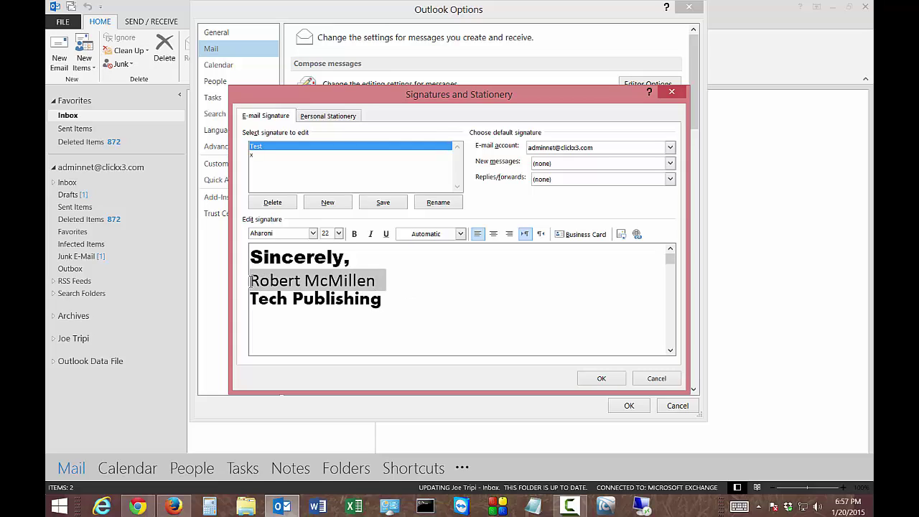
left_click(354, 234)
left_click(370, 237)
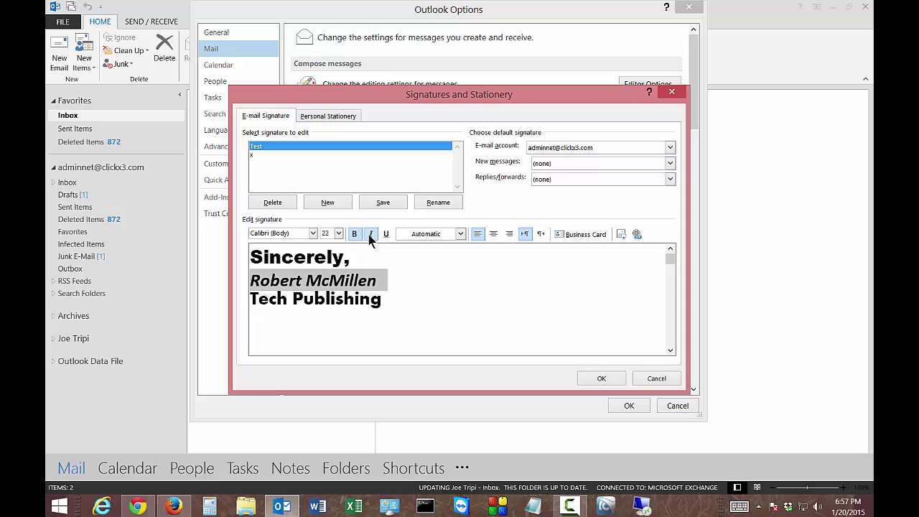
left_click(386, 237)
left_click(386, 237)
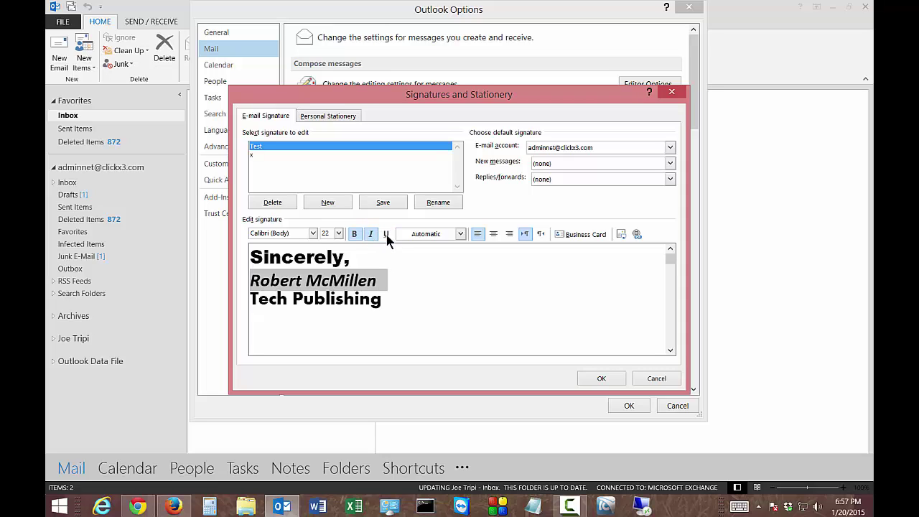
Colour 'Robert McMillen' dark blue and 'Tech Publishing' green with Font Color.
left_click(460, 235)
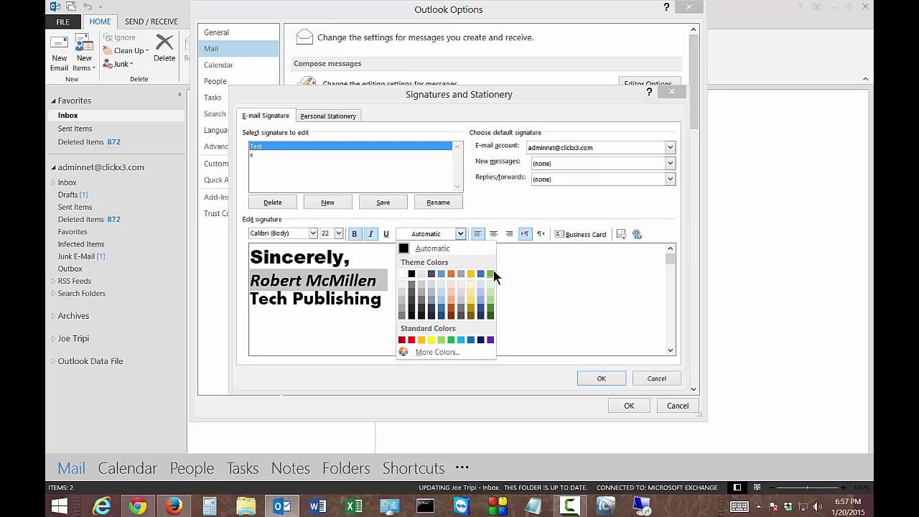
left_click(439, 314)
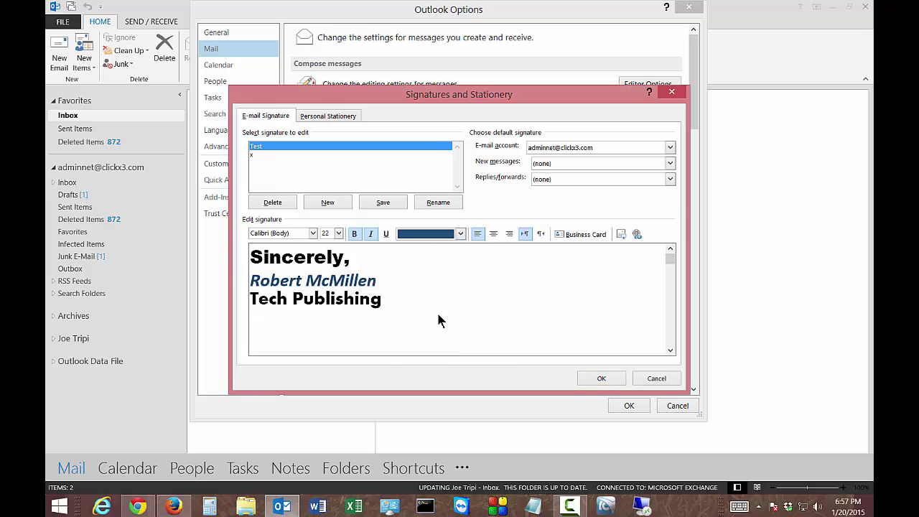
left_click_drag(393, 298, 250, 299)
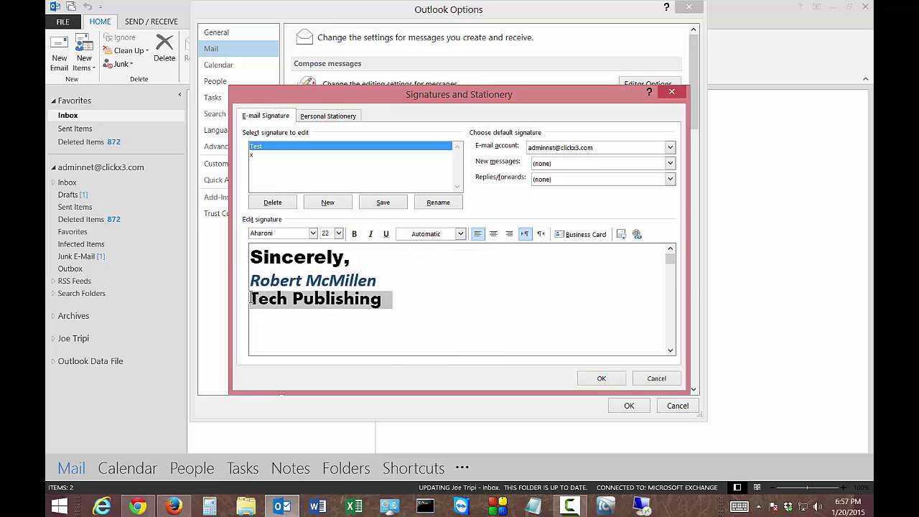
left_click(460, 234)
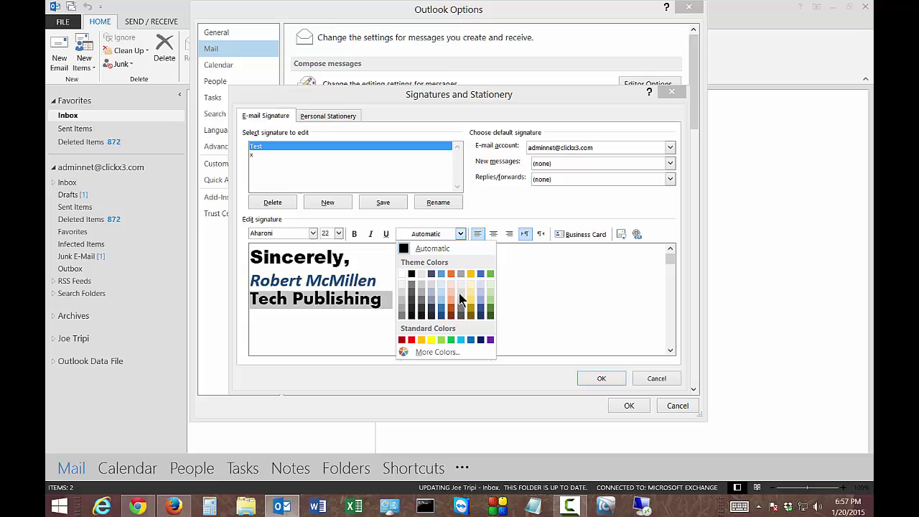
left_click(439, 339)
triple_click(435, 281)
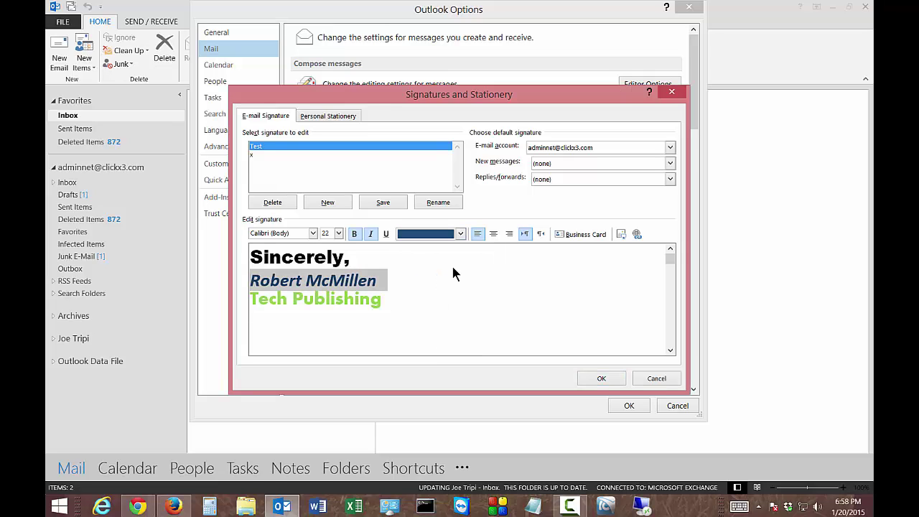
triple_click(443, 265)
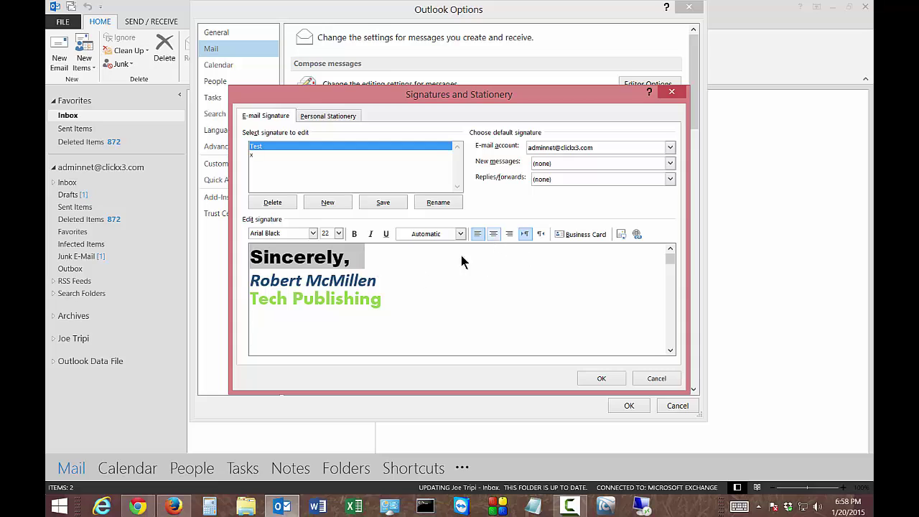
left_click(391, 299)
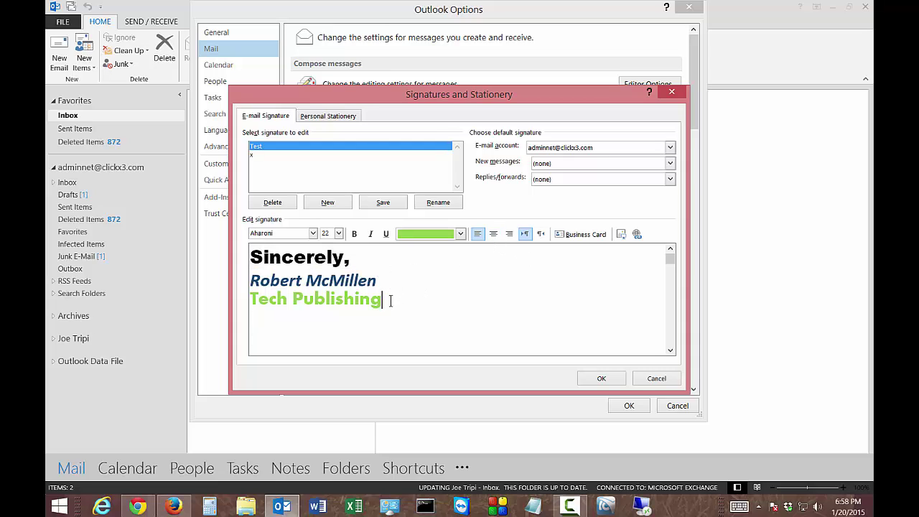
mouse_move(391, 298)
left_mouse_down()
mouse_move(286, 280)
mouse_move(239, 256)
left_mouse_up()
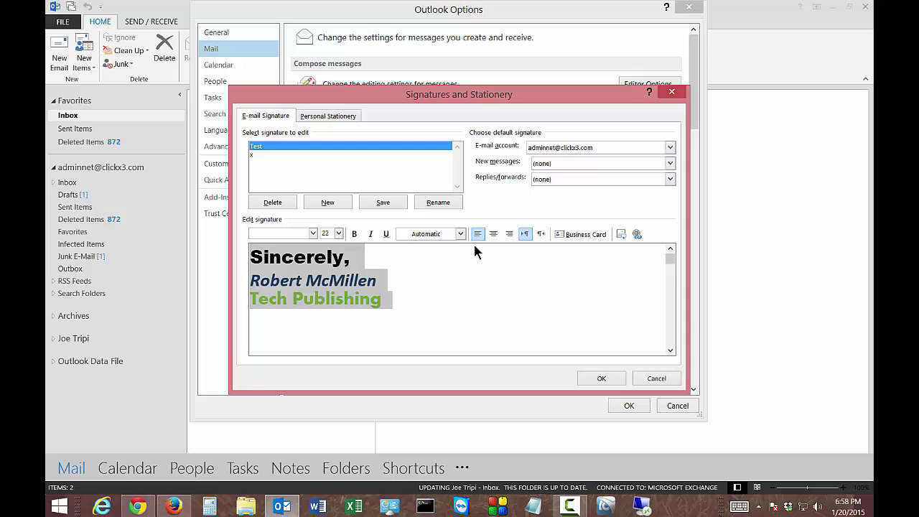
left_click(492, 236)
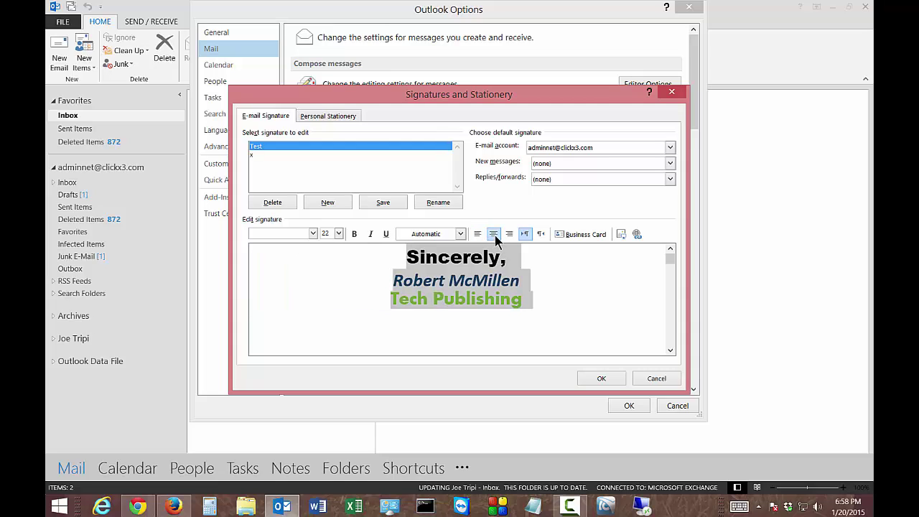
left_click(510, 236)
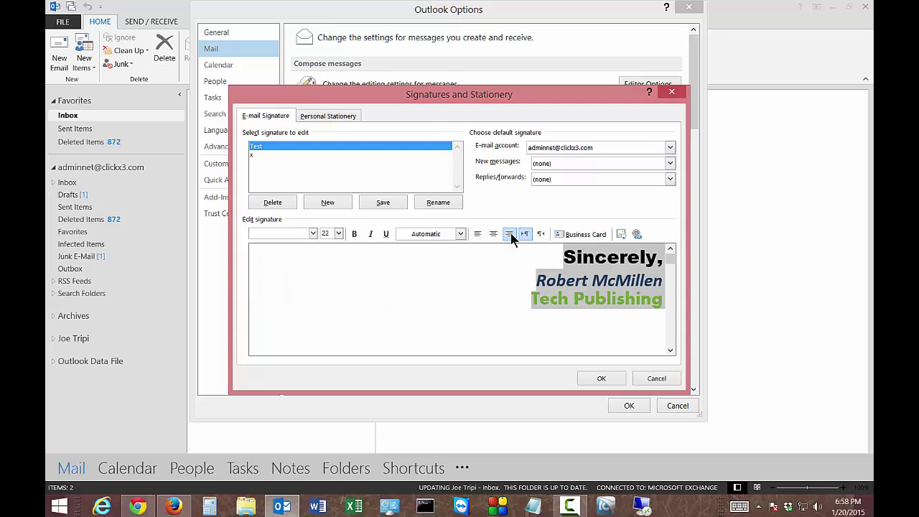
left_click(477, 234)
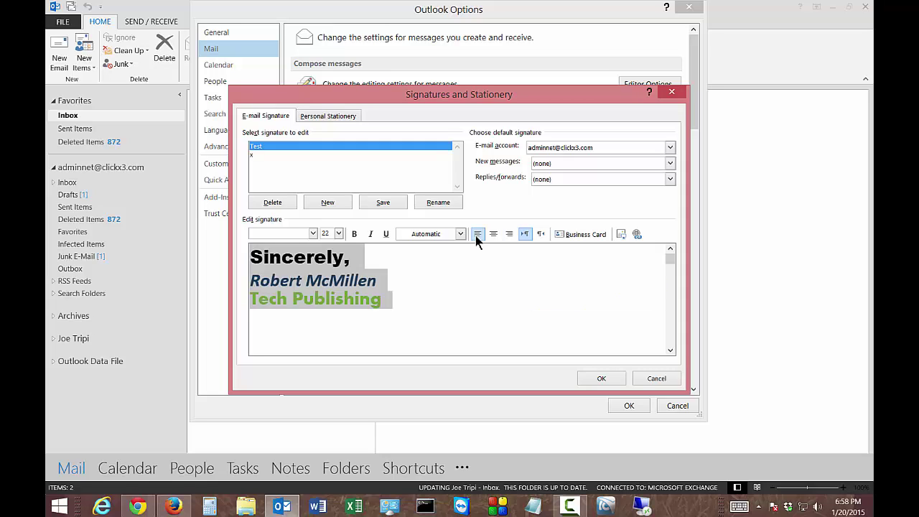
left_click(571, 233)
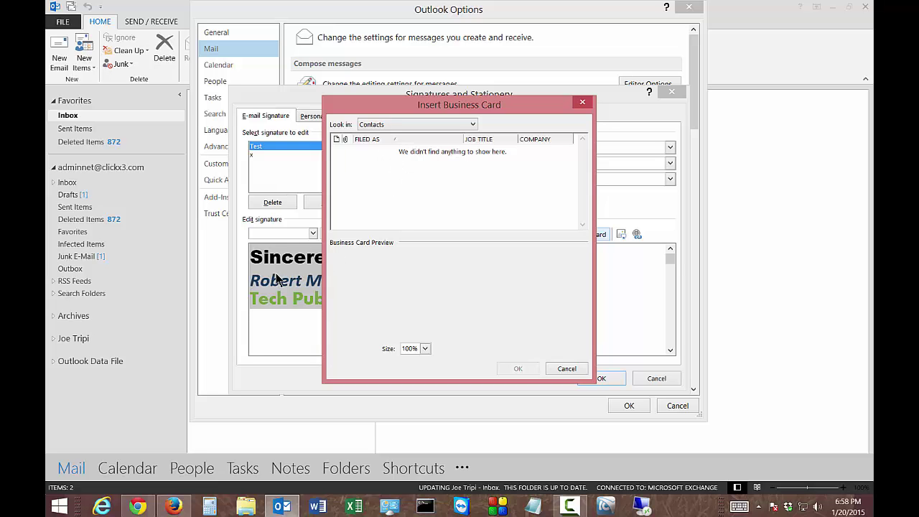
left_click(567, 368)
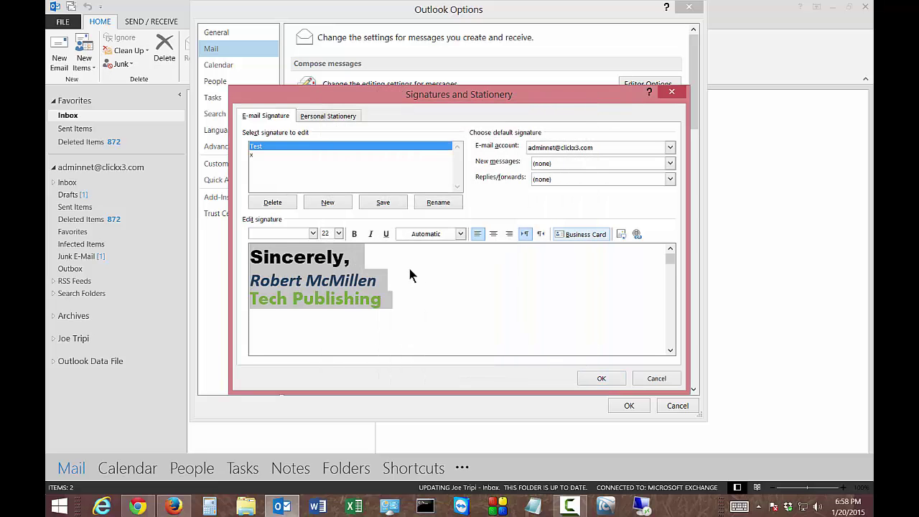
left_click(434, 279)
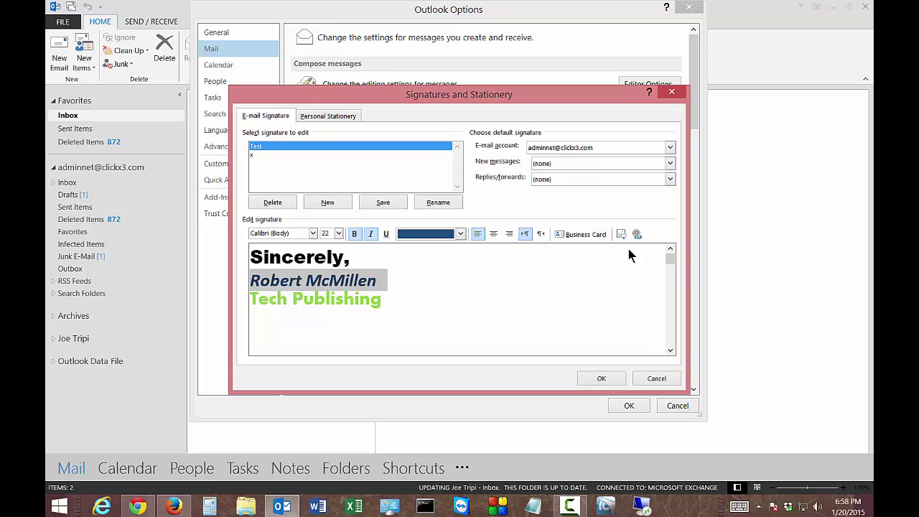
Insert xmas2011 026b.jpg from the 2011 Christmas folder on the line below the text.
left_click(323, 323)
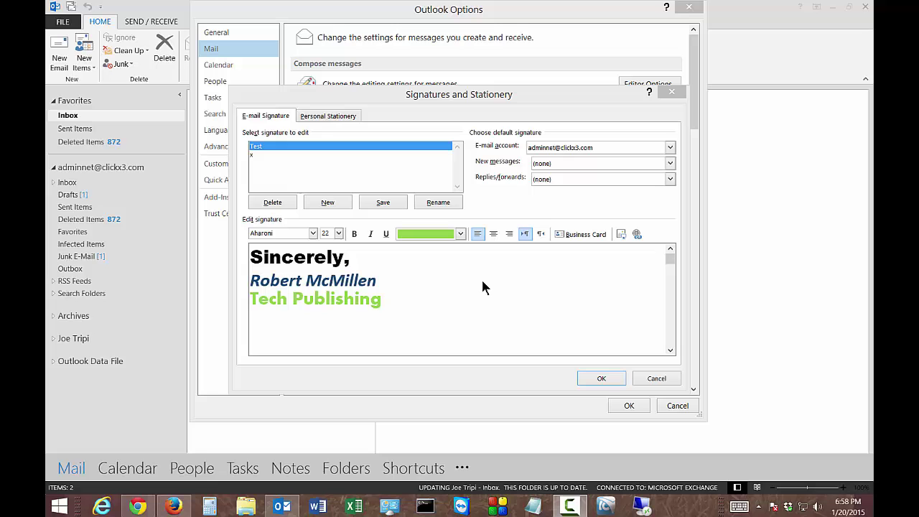
left_click(622, 233)
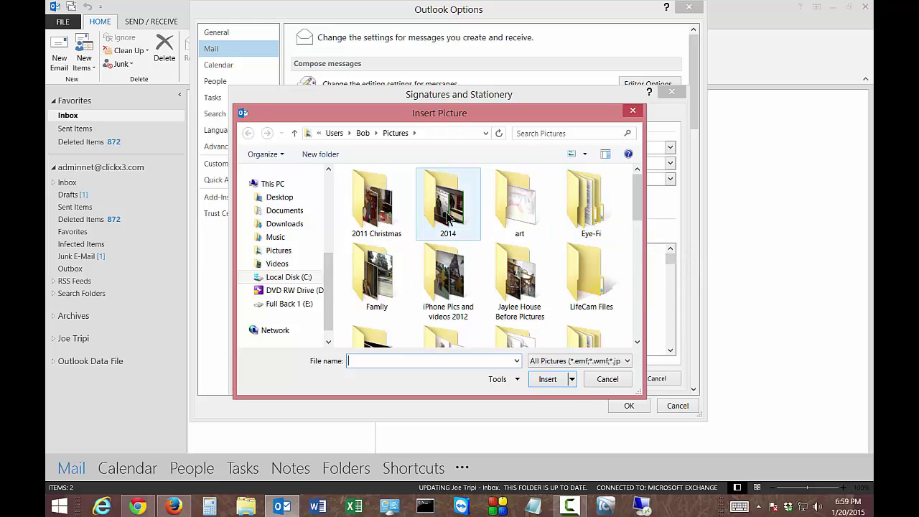
double_click(385, 209)
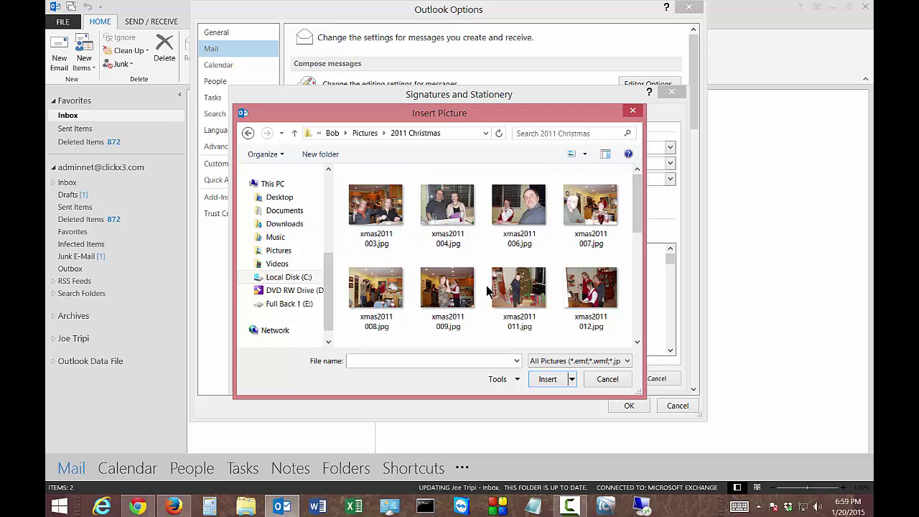
scroll(446, 293, "down", 3)
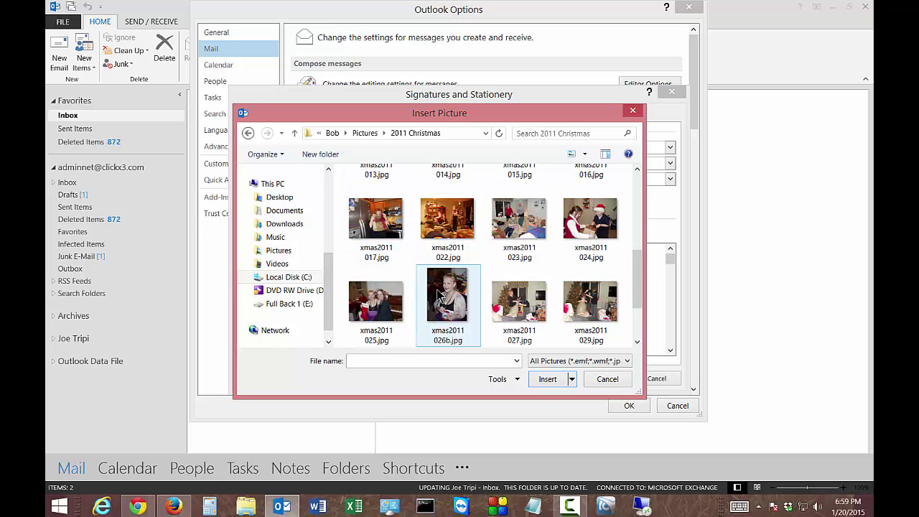
double_click(441, 295)
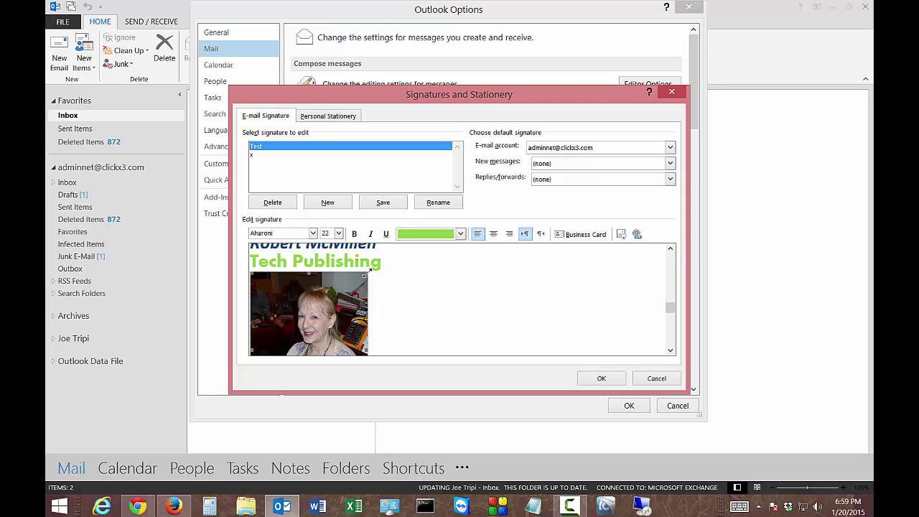
Select the word 'Publishing', then the inserted photo, to check their placement.
left_click(303, 266)
double_click(305, 272)
left_click(316, 288)
left_click(671, 350)
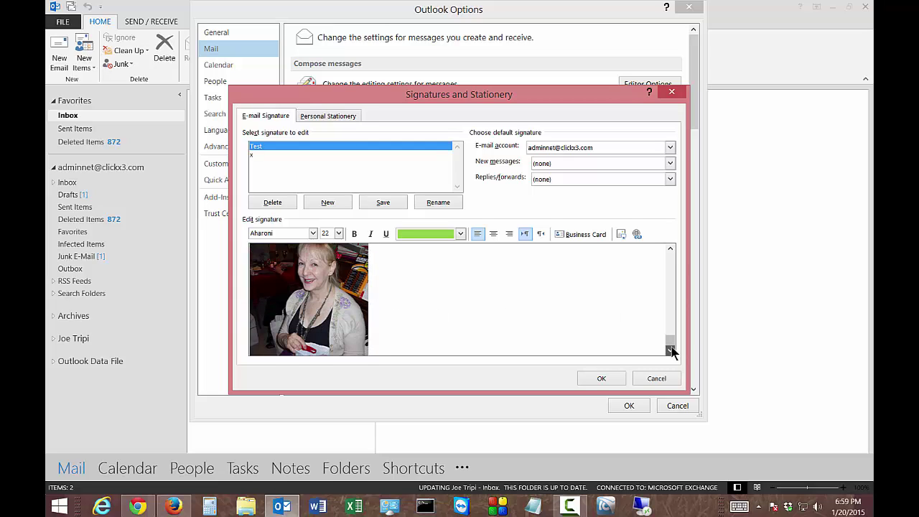
left_click(639, 234)
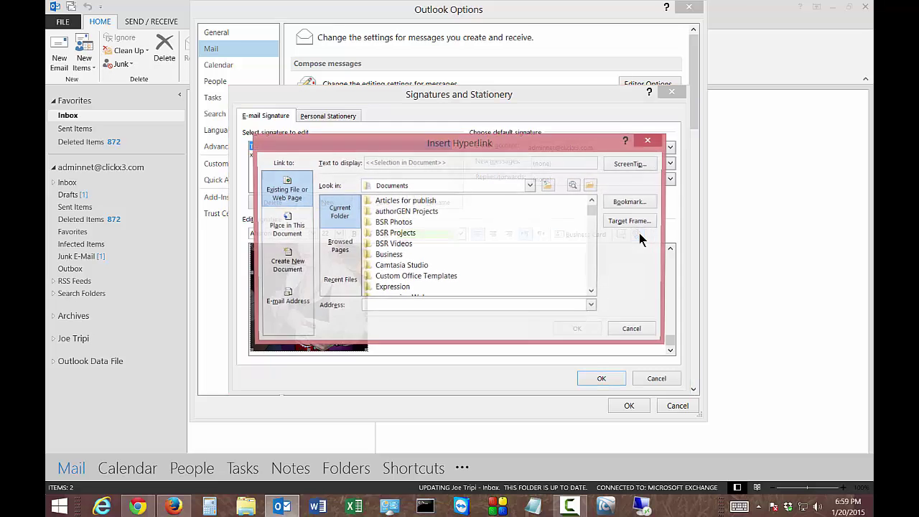
left_click(380, 304)
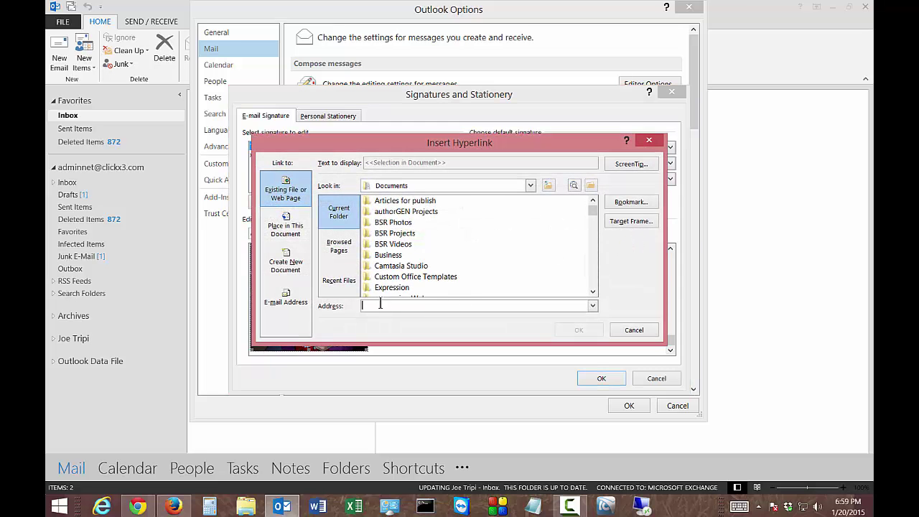
type("ht")
type("tp://techp")
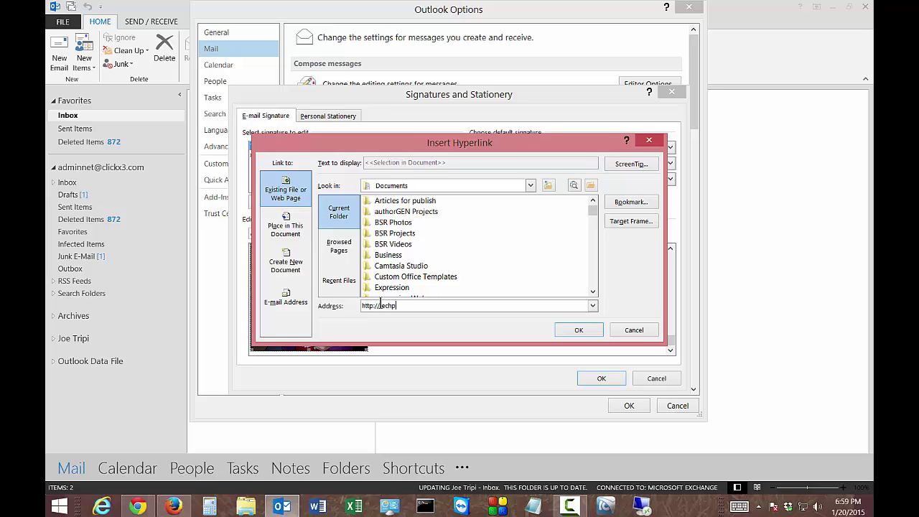
type("ublishin")
type("g.com")
left_click(575, 332)
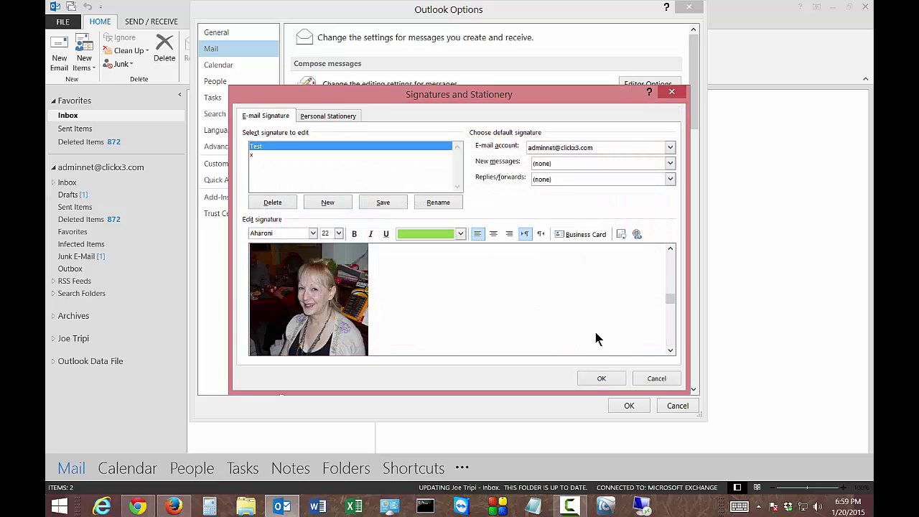
left_click(670, 351)
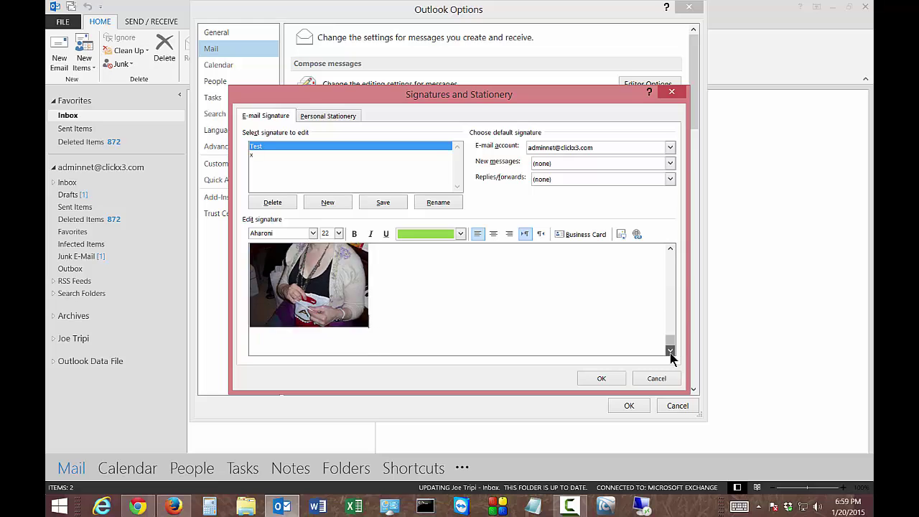
left_click_drag(670, 340, 675, 257)
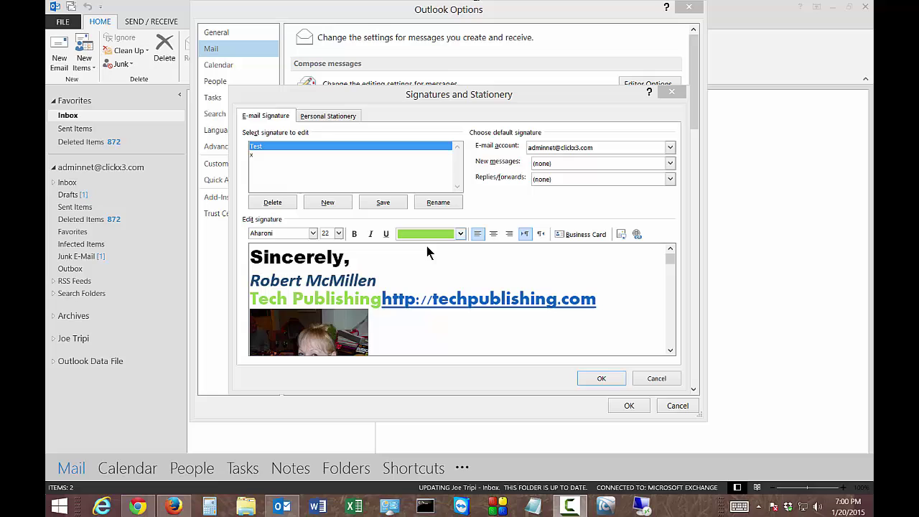
Break the techpublishing.com link onto a new line and select that line.
left_click(383, 299)
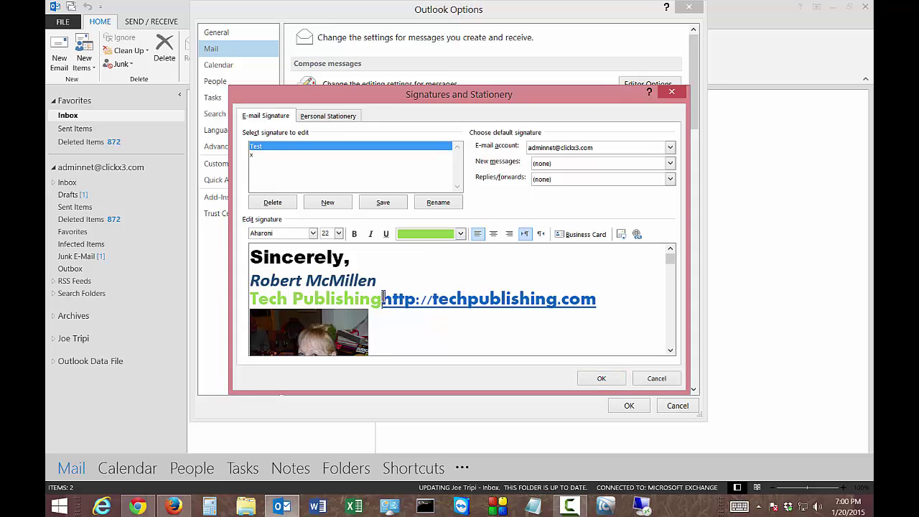
key("Return")
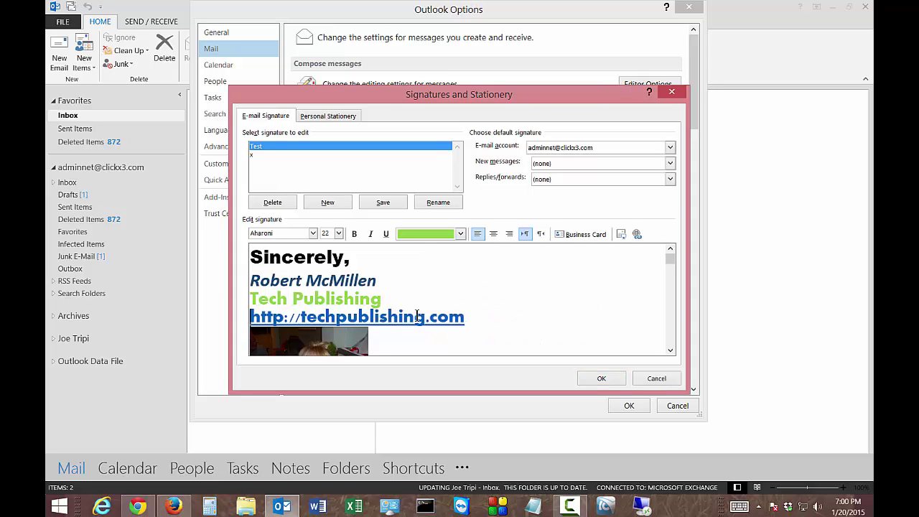
triple_click(493, 310)
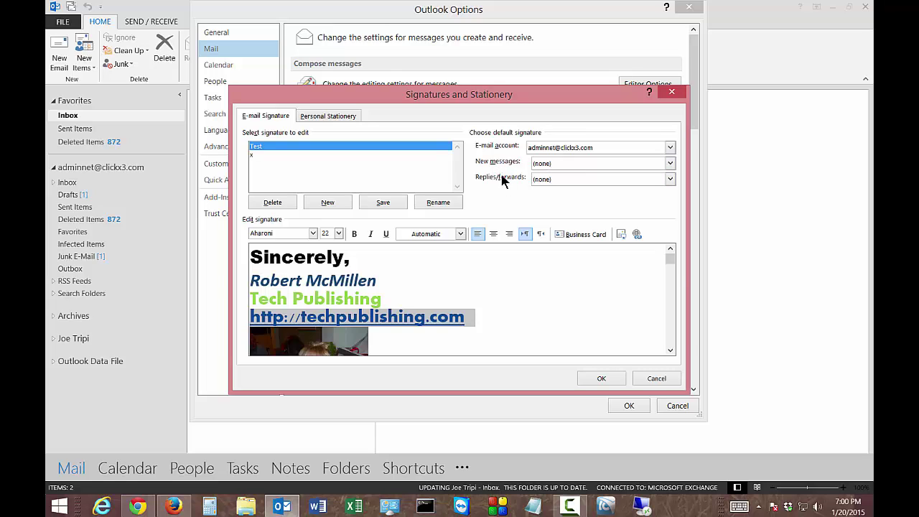
Set Test as default for new messages and replies/forwards, close both dialogs, then start a new email.
left_click(565, 163)
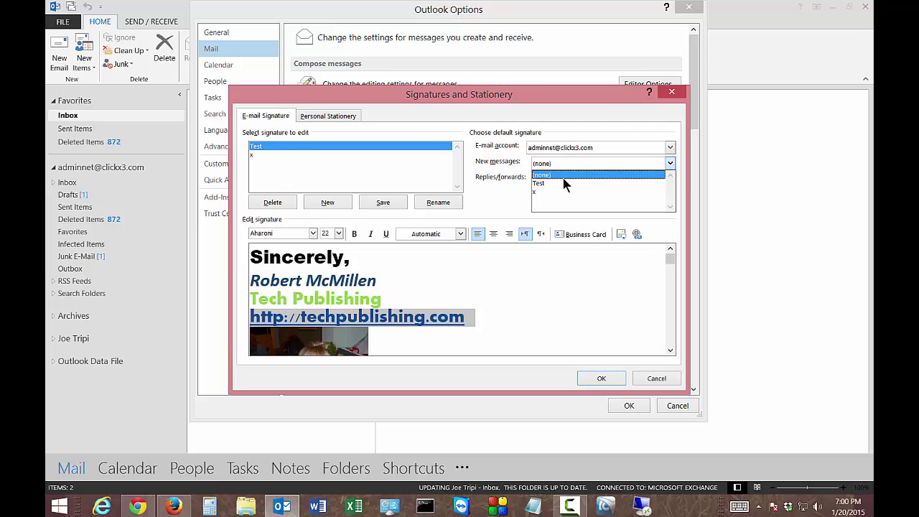
left_click(562, 183)
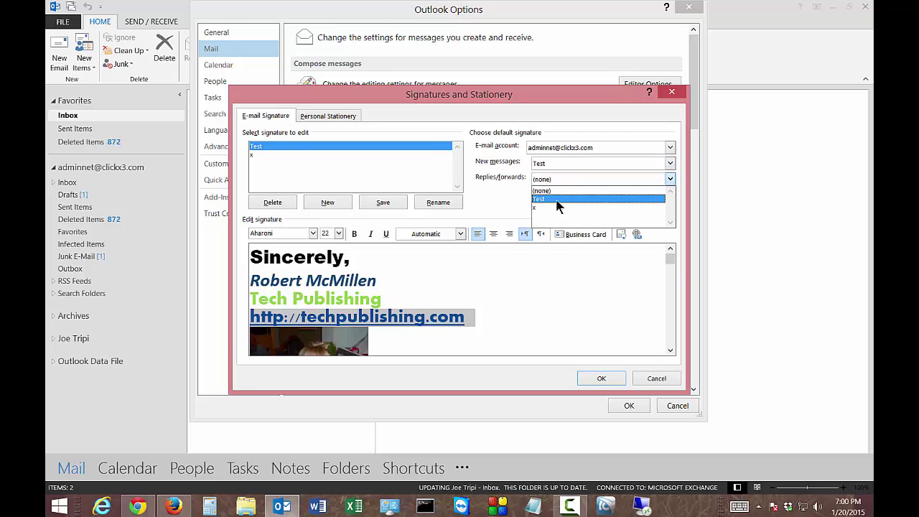
left_click(557, 201)
left_click(598, 379)
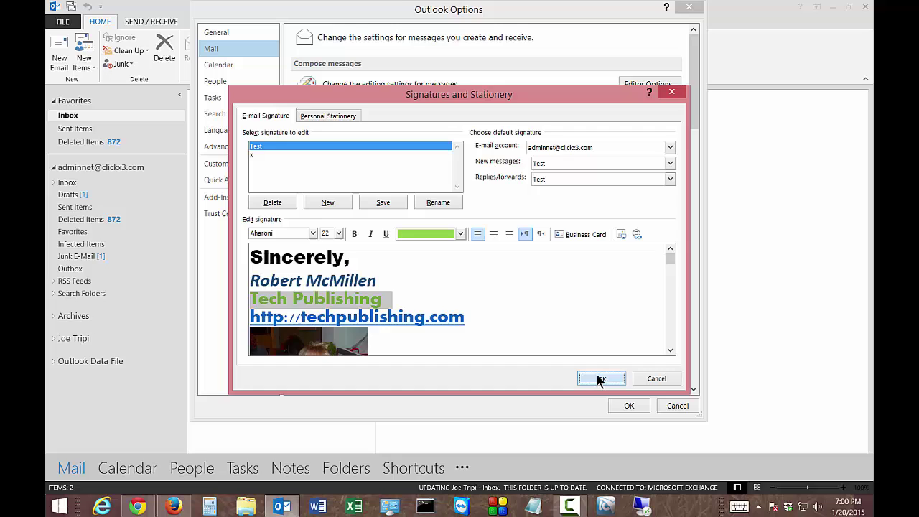
left_click(598, 379)
left_click(619, 403)
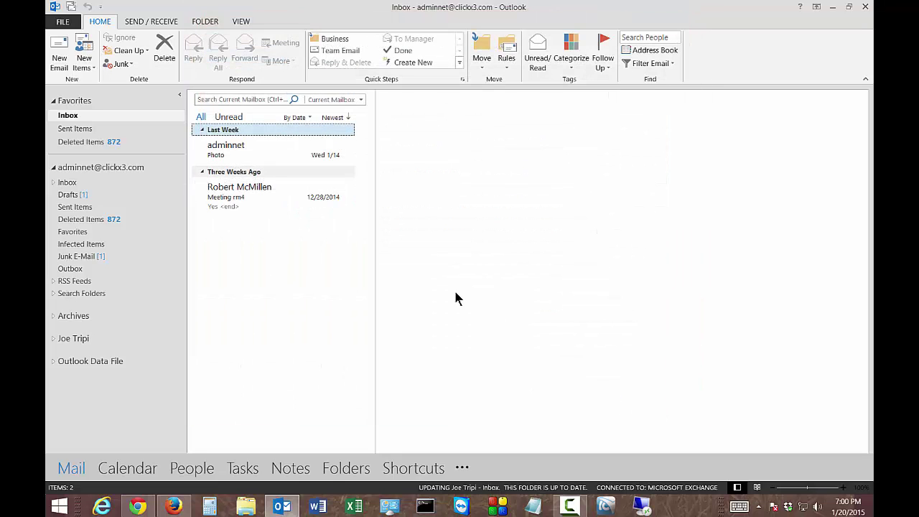
left_click(60, 58)
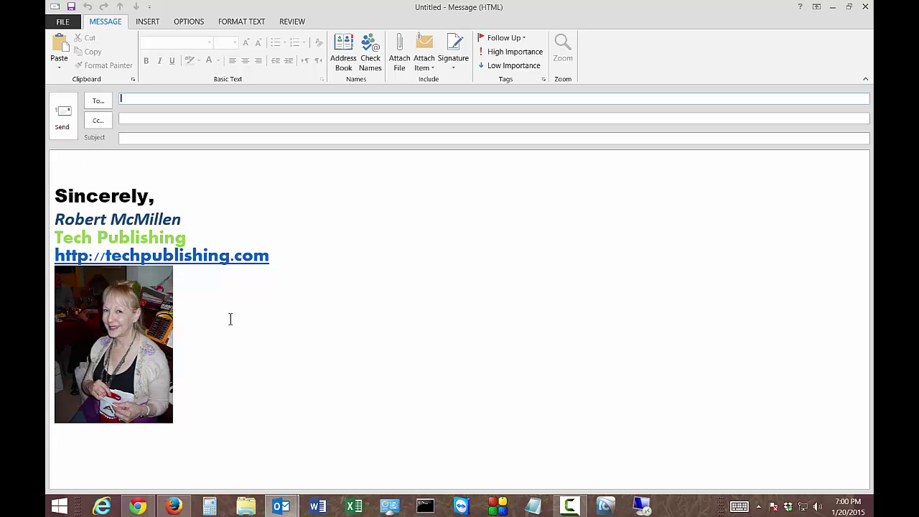